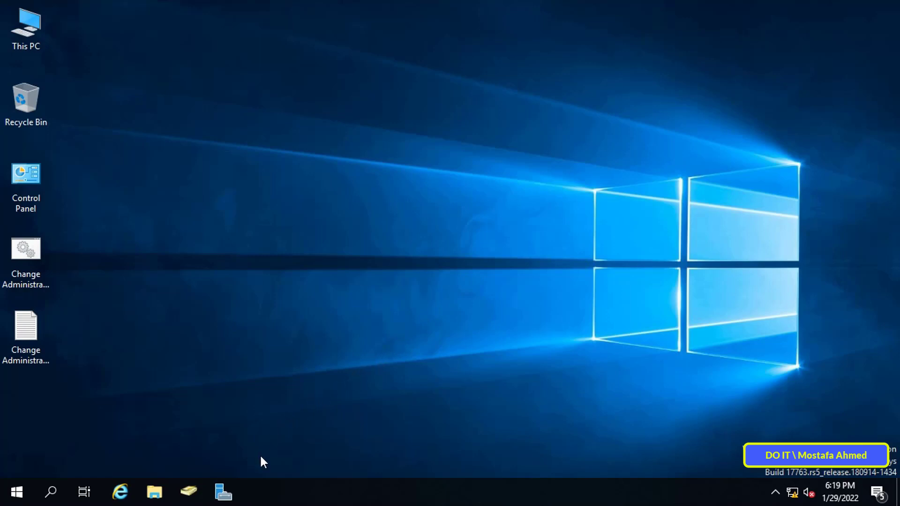
Step: Launch Group Policy Management for DOIT.LOCAL from Server Manager's Tools menu
{"action": "left_click", "coordinate": [224, 492]}
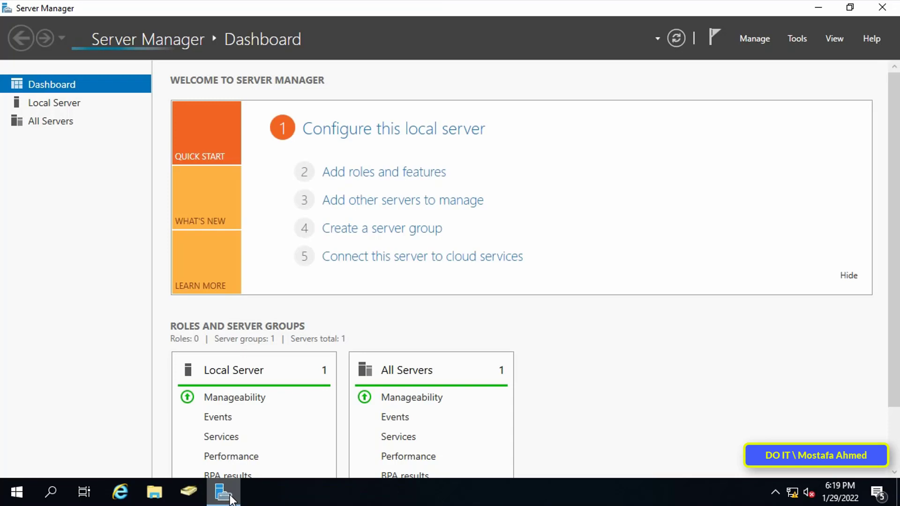
{"action": "left_click", "coordinate": [798, 39]}
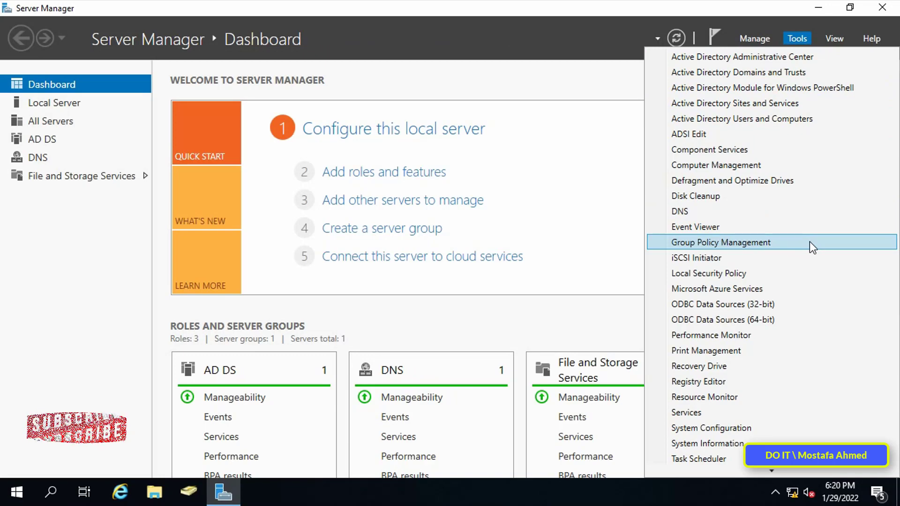
{"action": "left_click", "coordinate": [838, 251]}
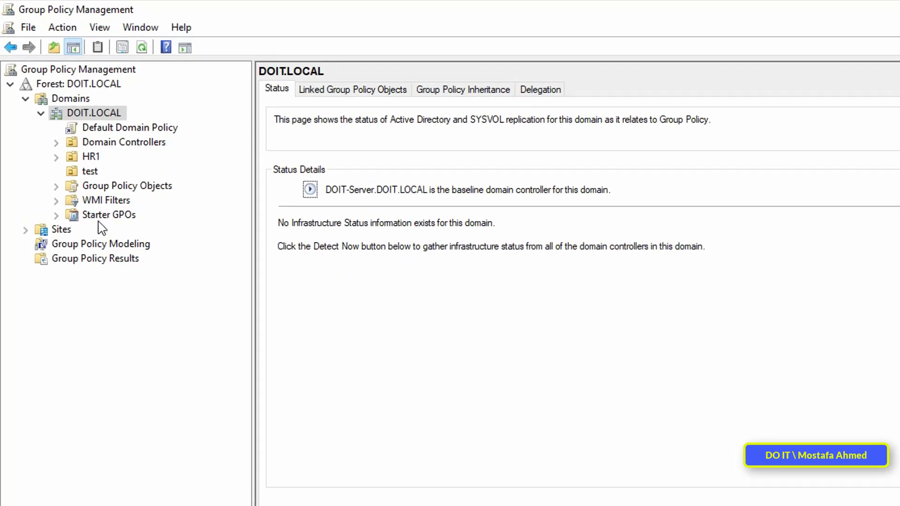
Step: Create a new empty GPO named 'Desktop Shortcut' under the domain's Group Policy Objects
{"action": "left_click", "coordinate": [58, 187]}
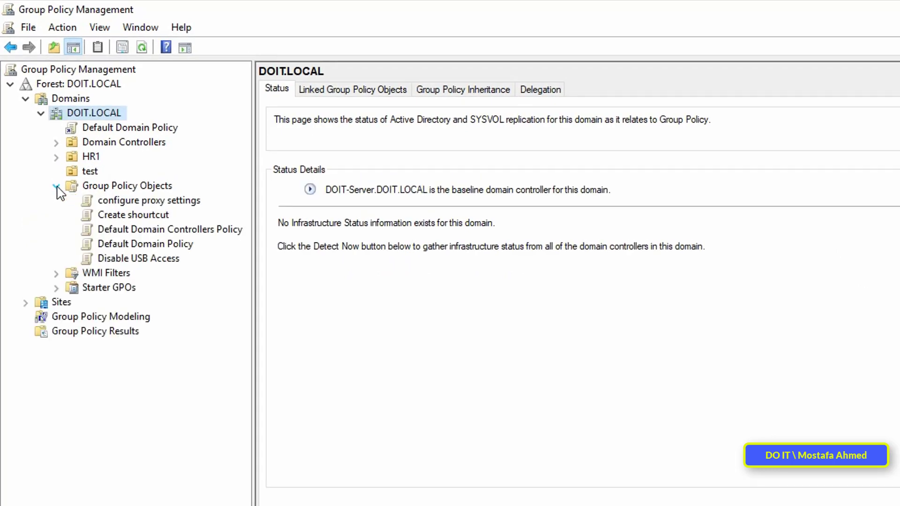
{"action": "left_click", "coordinate": [113, 187]}
{"action": "right_click", "coordinate": [112, 187]}
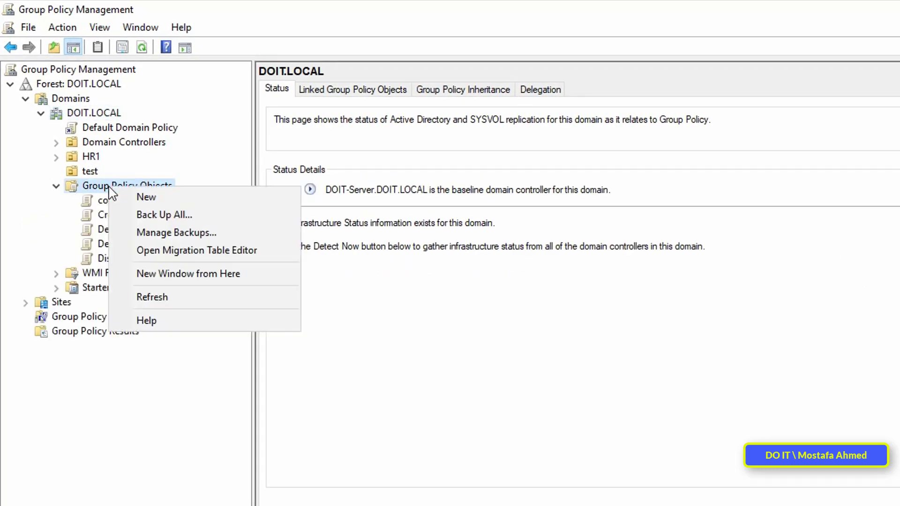
{"action": "left_click", "coordinate": [145, 198]}
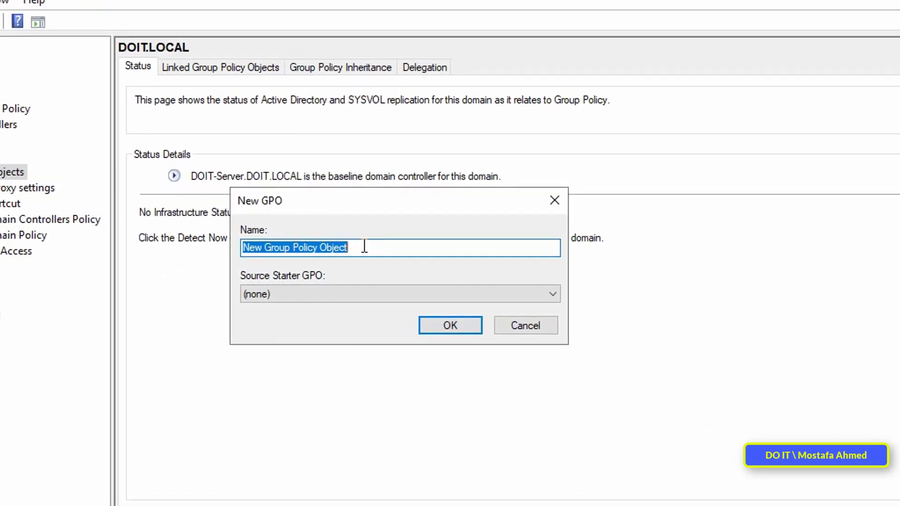
{"action": "type", "text": "Deskt"}
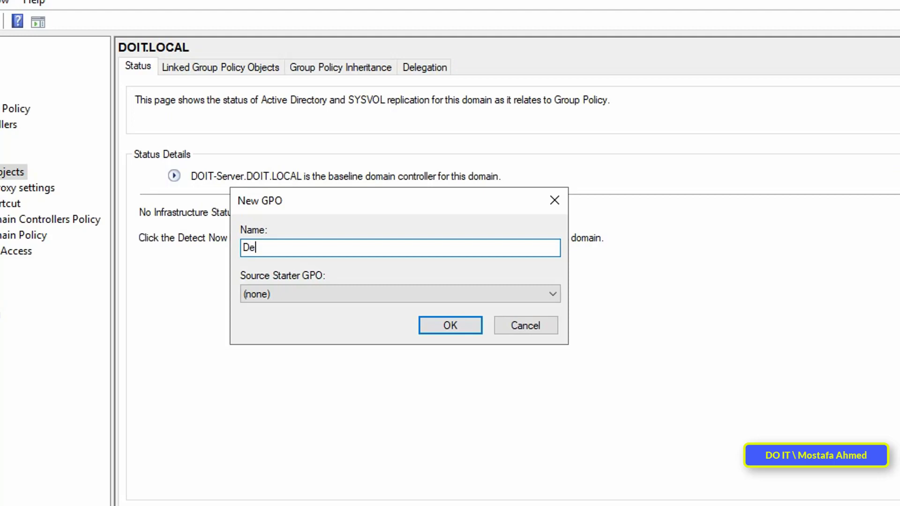
{"action": "type", "text": "op "}
{"action": "type", "text": "Sho"}
{"action": "type", "text": "r"}
{"action": "type", "text": "tcu"}
{"action": "type", "text": "t"}
{"action": "left_click", "coordinate": [450, 325]}
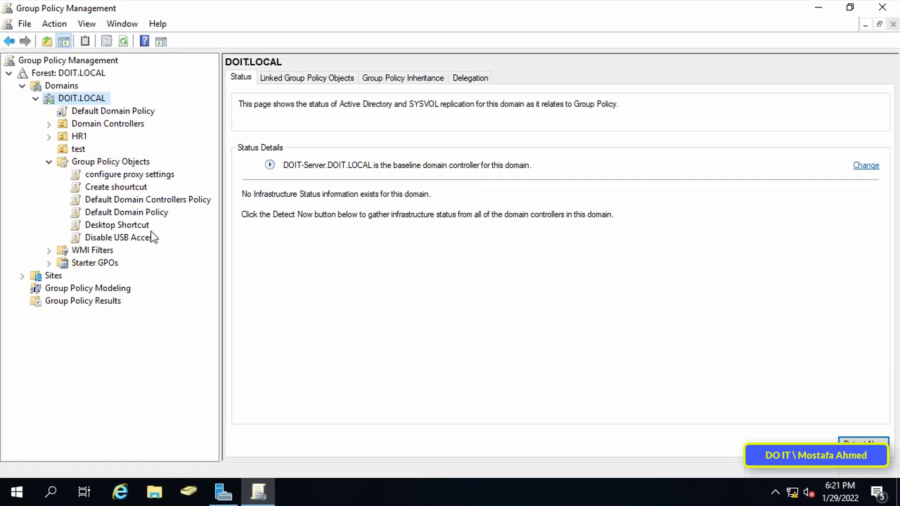
Step: Edit the Desktop Shortcut GPO so it opens in Group Policy Management Editor
{"action": "left_click", "coordinate": [116, 224]}
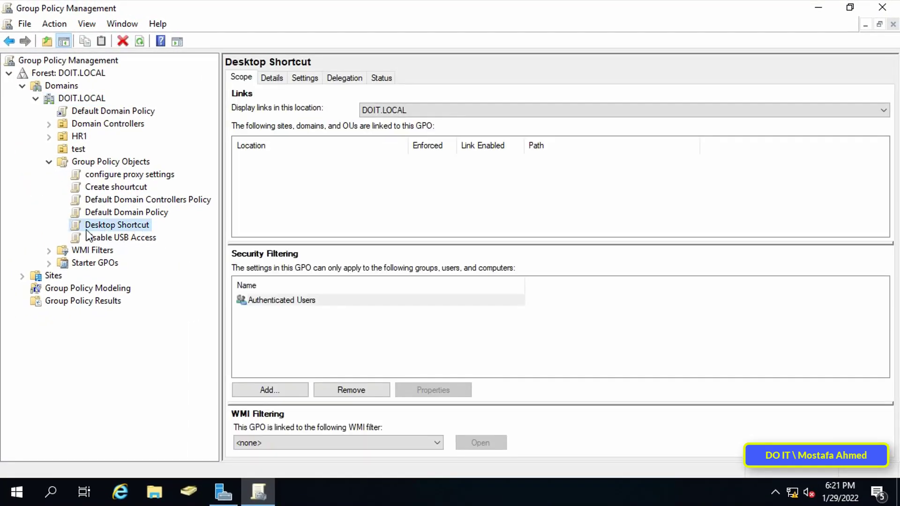
{"action": "right_click", "coordinate": [147, 229]}
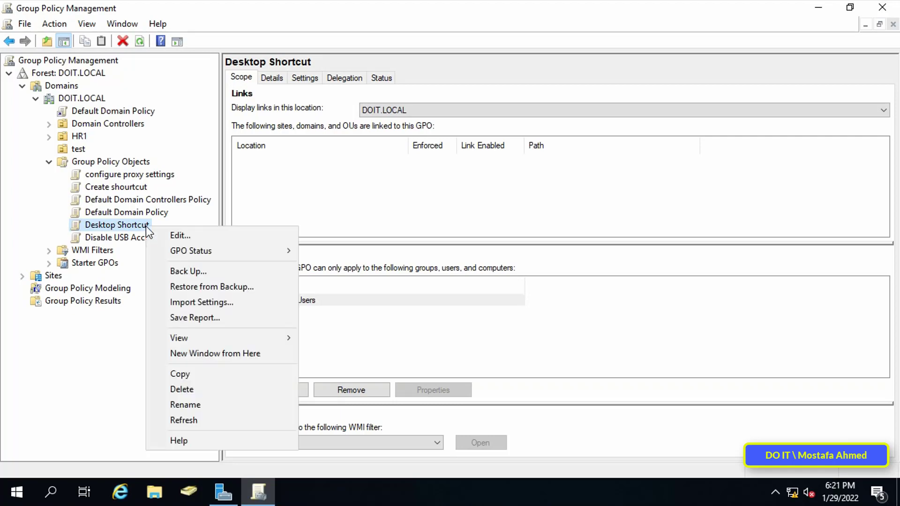
{"action": "left_click", "coordinate": [257, 239]}
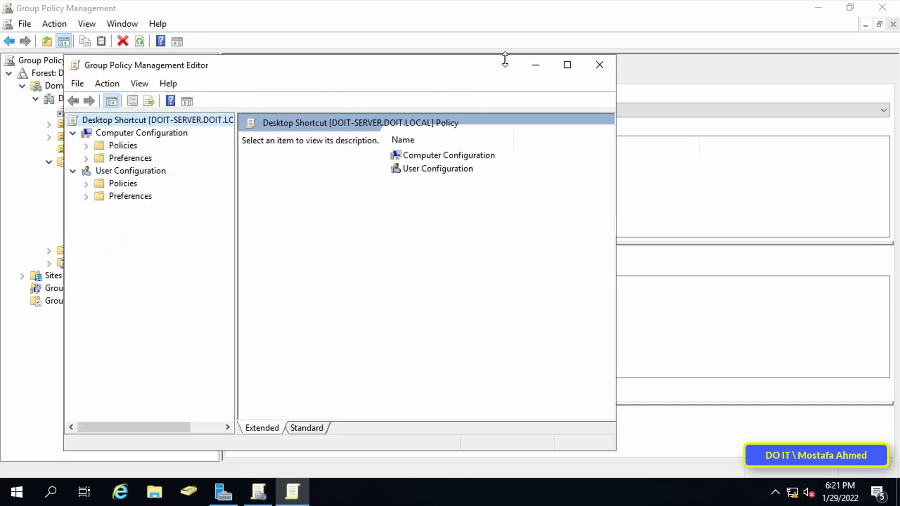
Step: Maximize the editor and navigate to User Configuration > Preferences > Windows Settings > Shortcuts
{"action": "left_click", "coordinate": [568, 65]}
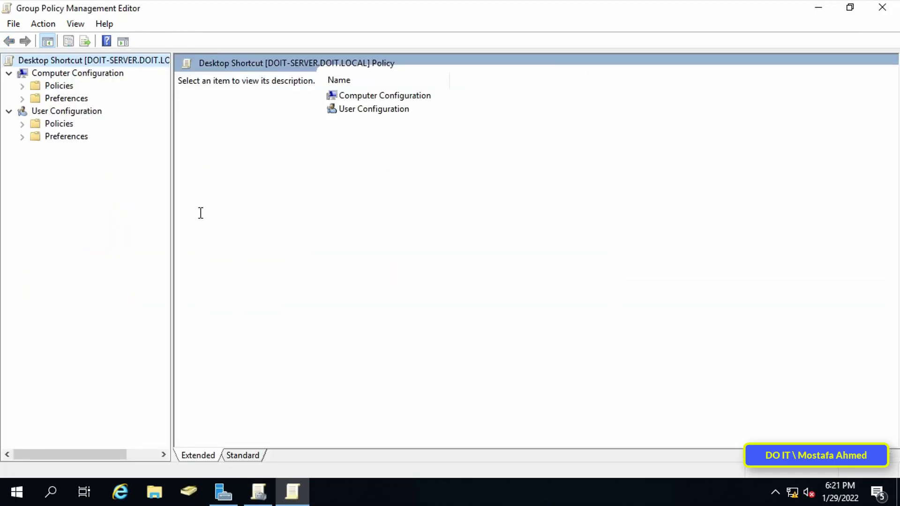
{"action": "left_click", "coordinate": [77, 112]}
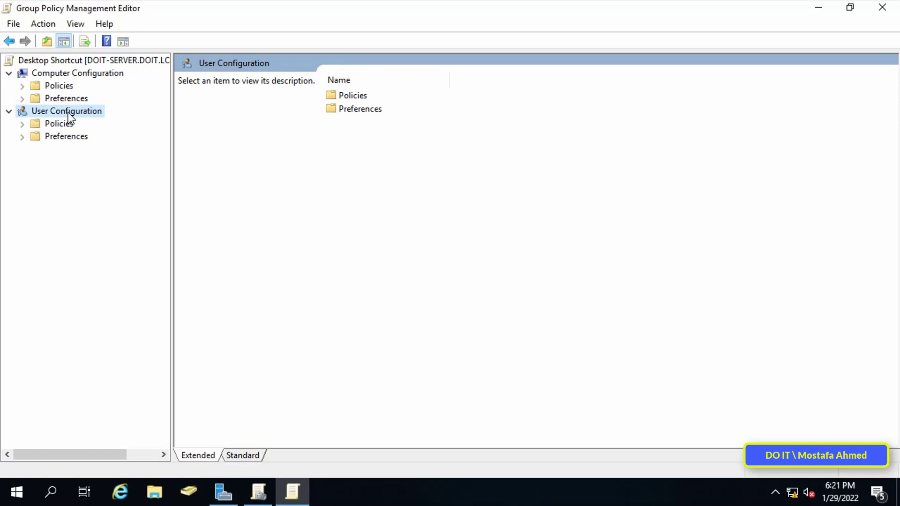
{"action": "left_click", "coordinate": [22, 136]}
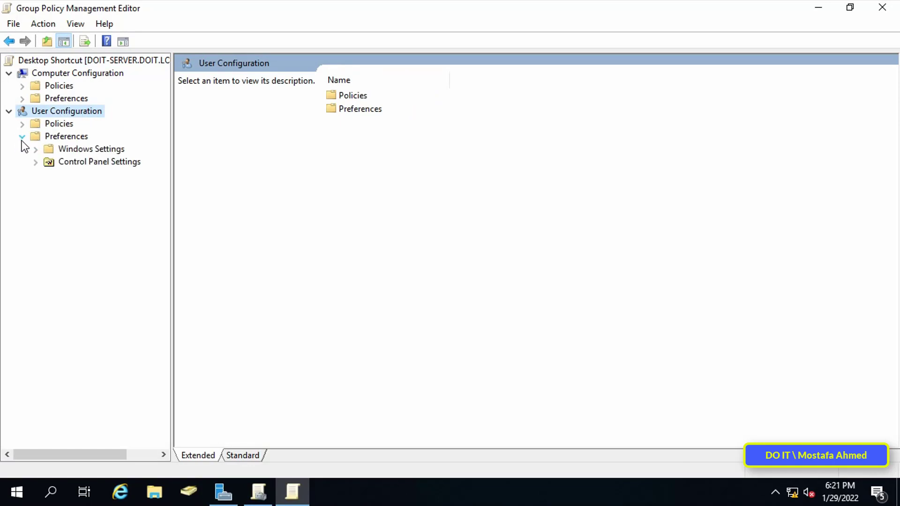
{"action": "left_click", "coordinate": [64, 138]}
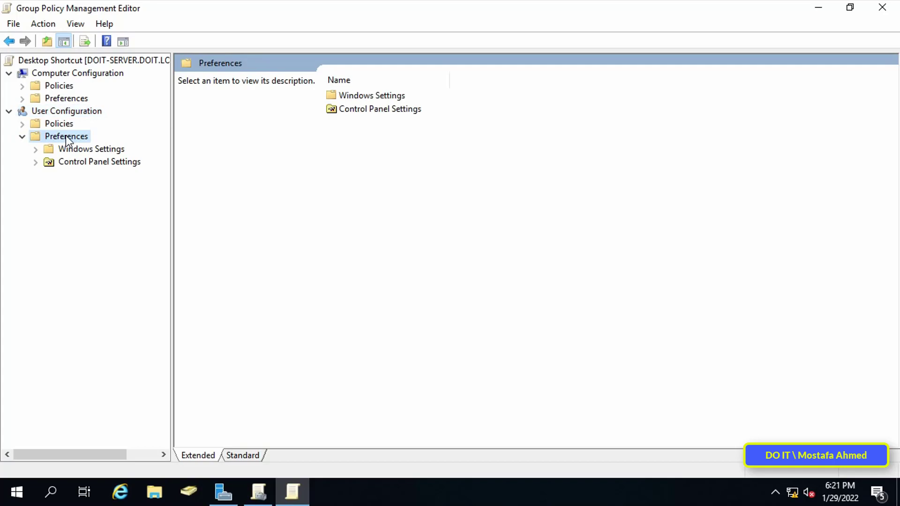
{"action": "left_click", "coordinate": [91, 149]}
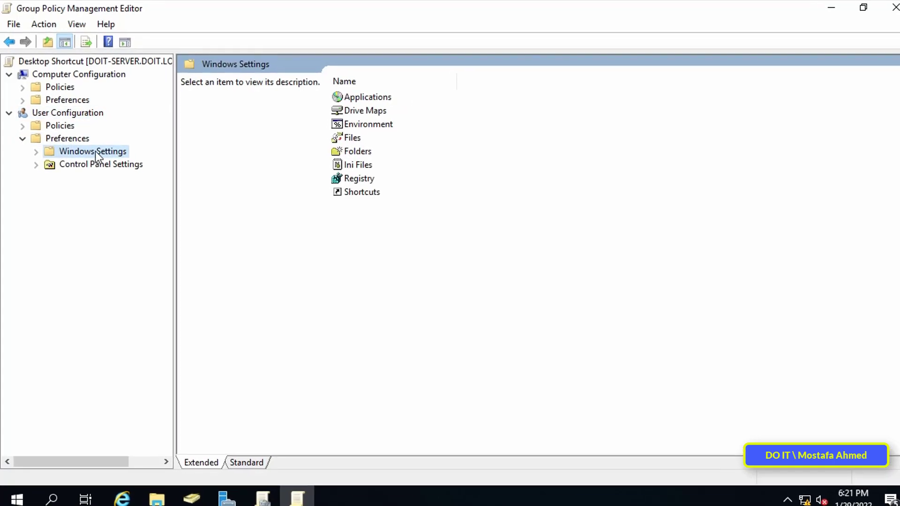
{"action": "left_click", "coordinate": [38, 159]}
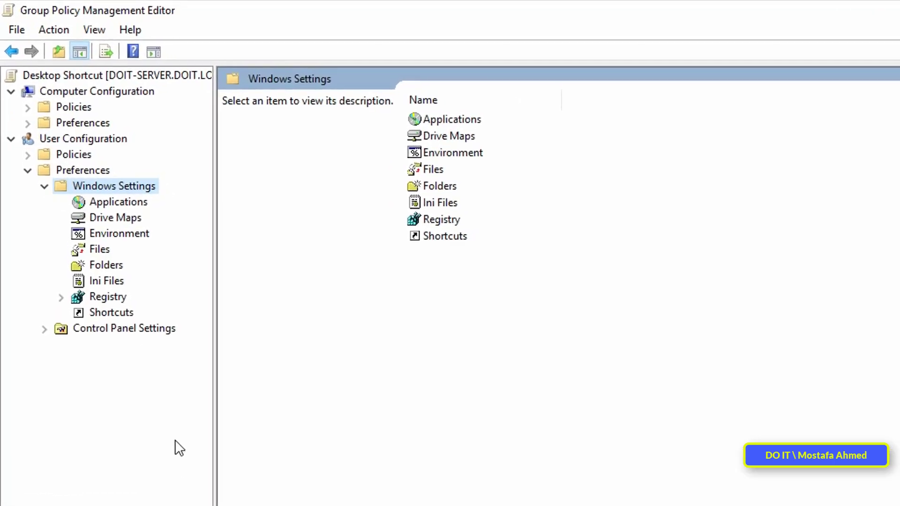
{"action": "left_click", "coordinate": [114, 314]}
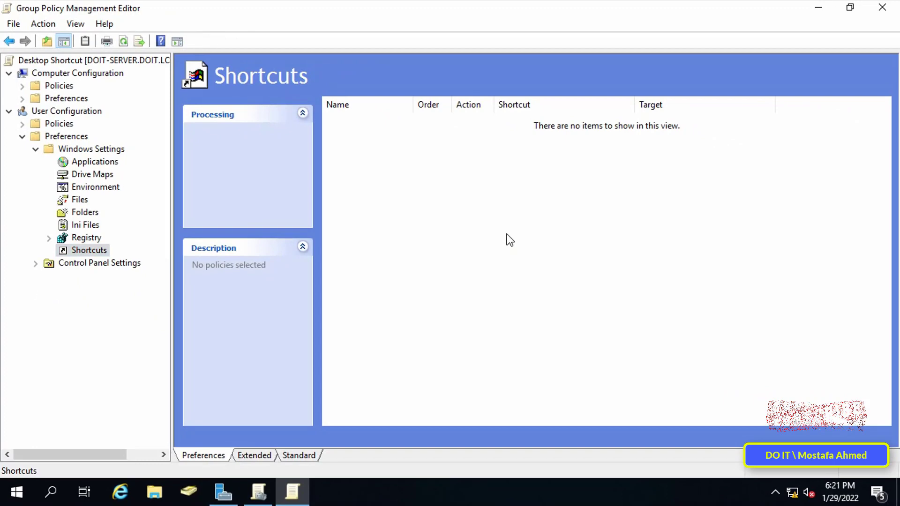
Step: Start a new shortcut preference named Youtube with action Update and target type URL
{"action": "right_click", "coordinate": [507, 235]}
{"action": "mouse_move", "coordinate": [563, 243]}
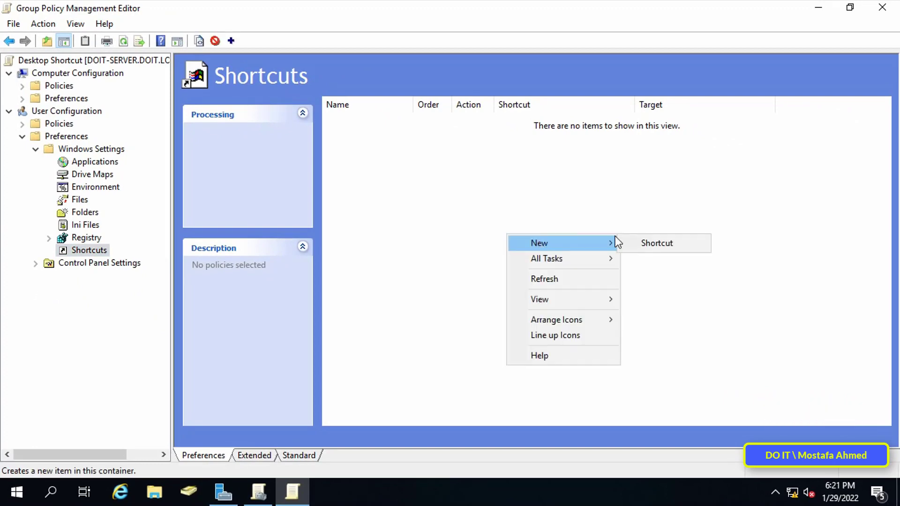
{"action": "left_click", "coordinate": [650, 246]}
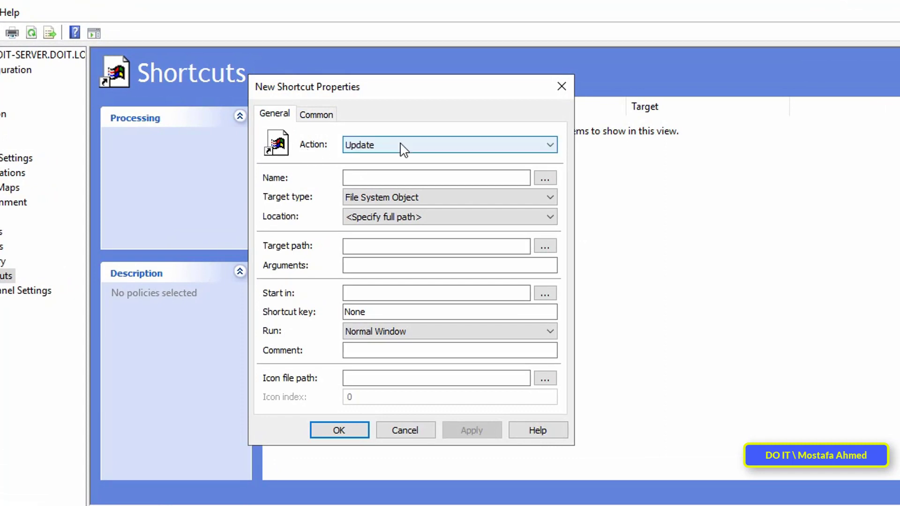
{"action": "left_click", "coordinate": [535, 146]}
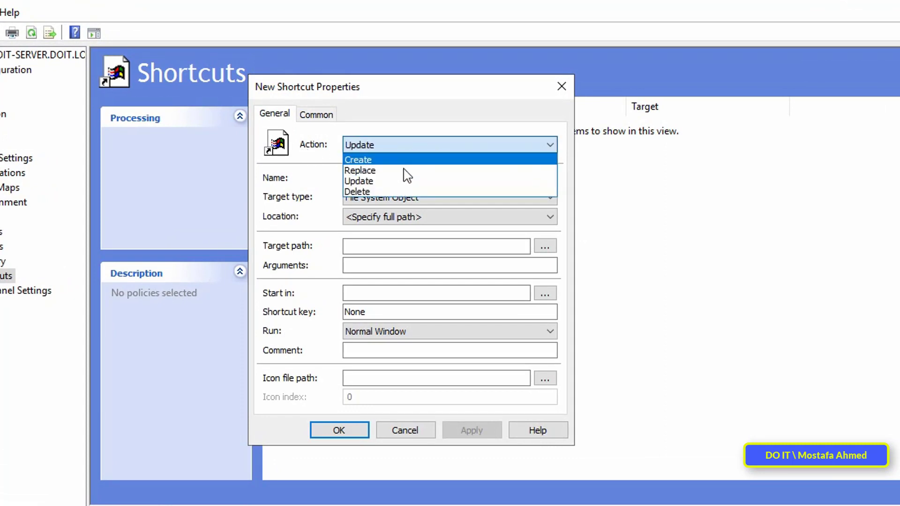
{"action": "left_click", "coordinate": [386, 182]}
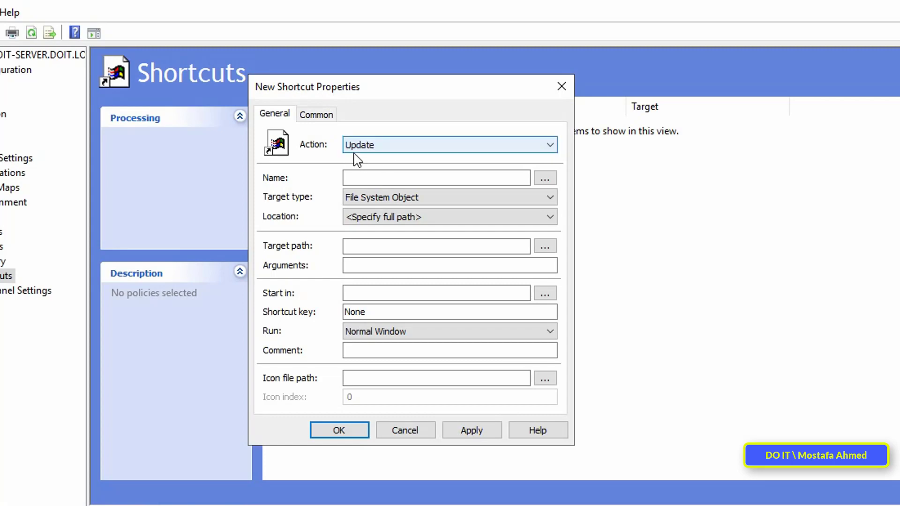
{"action": "left_click", "coordinate": [375, 175]}
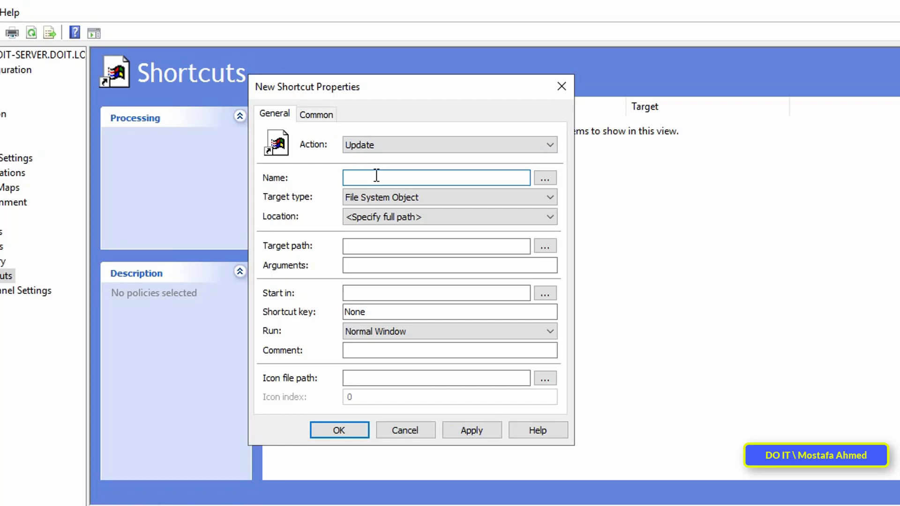
{"action": "type", "text": "Youtub"}
{"action": "type", "text": "e"}
{"action": "left_click", "coordinate": [550, 198]}
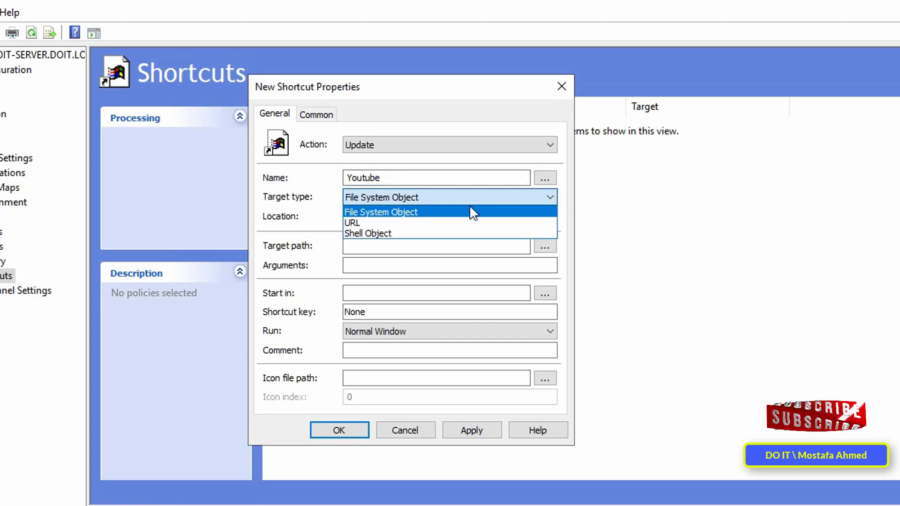
{"action": "left_click", "coordinate": [450, 223]}
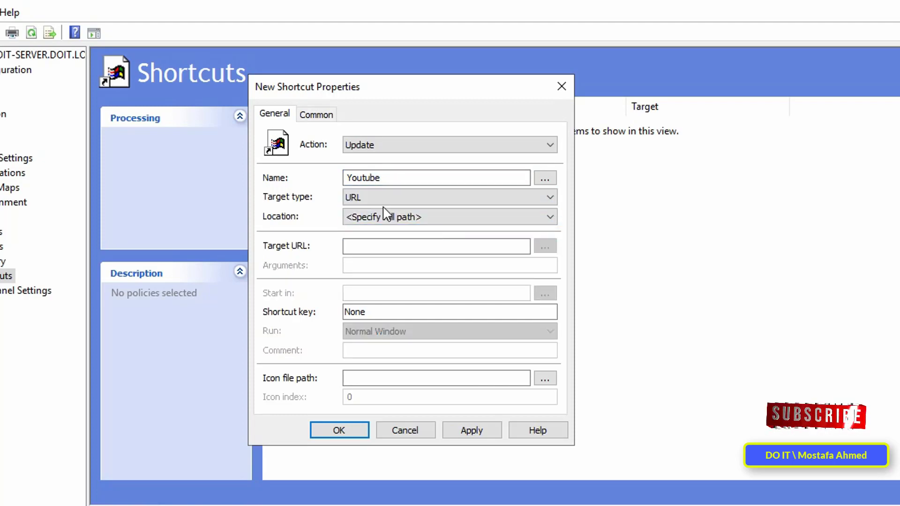
{"action": "left_click", "coordinate": [550, 217]}
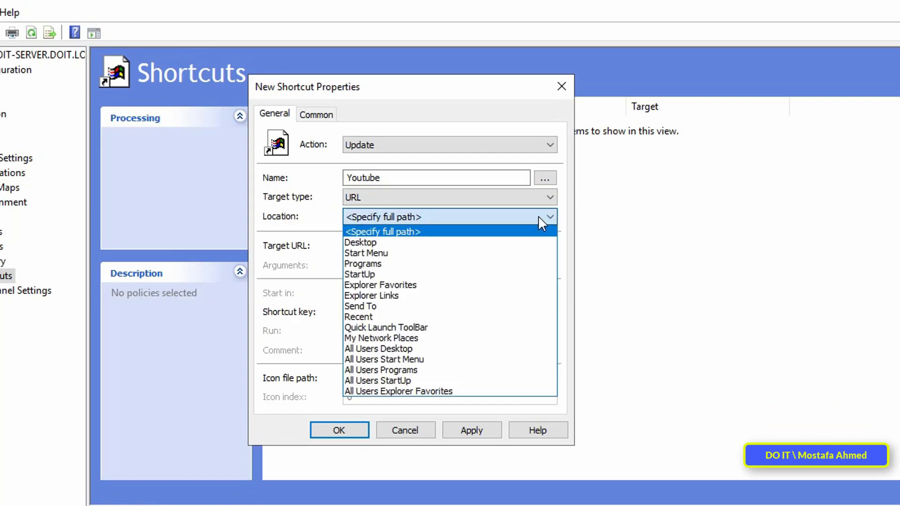
{"action": "left_click", "coordinate": [421, 242]}
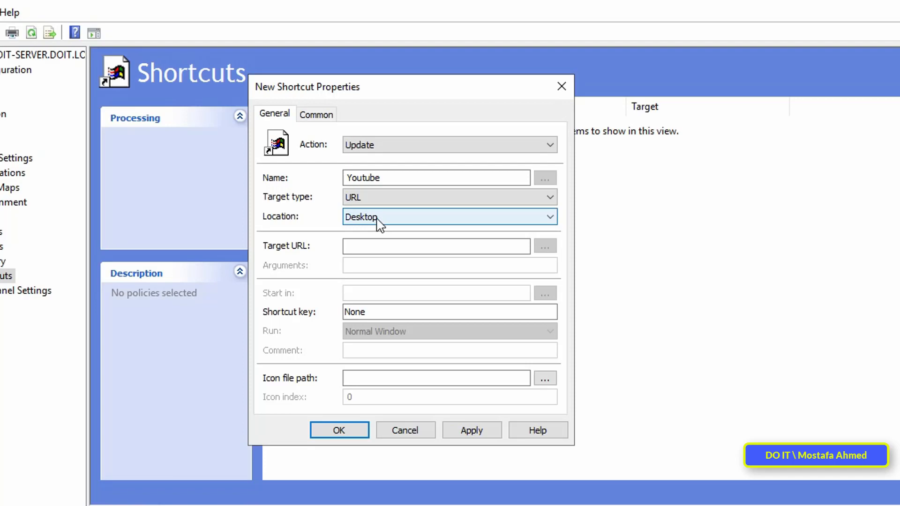
{"action": "left_click", "coordinate": [386, 246]}
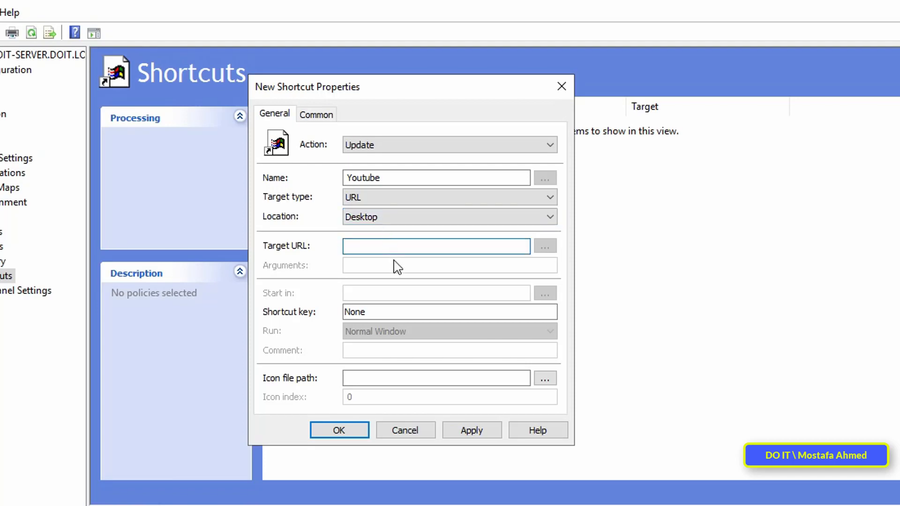
{"action": "type", "text": "www.youtub"}
{"action": "type", "text": "e."}
{"action": "type", "text": "com"}
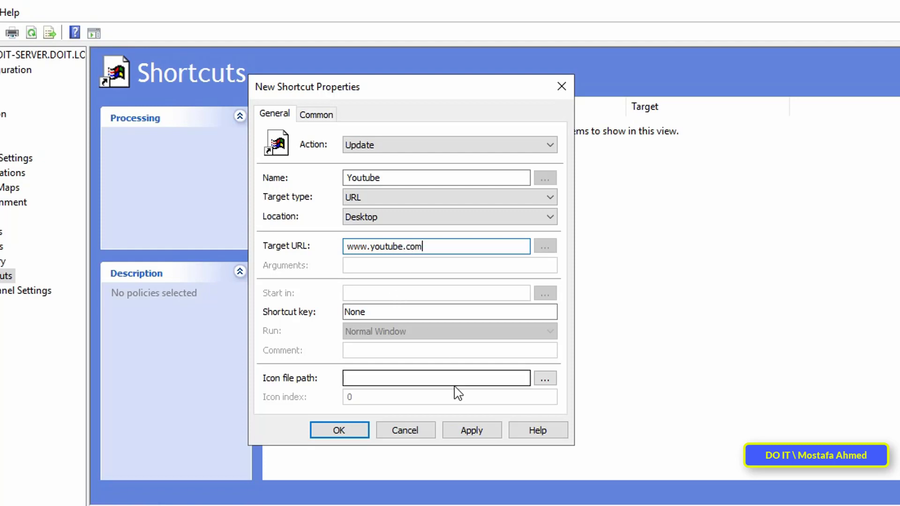
{"action": "left_click", "coordinate": [475, 430]}
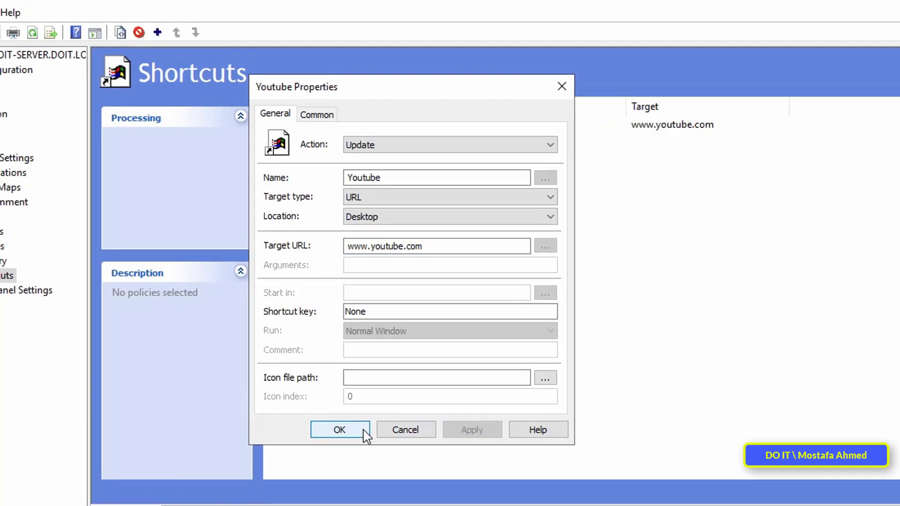
{"action": "left_click", "coordinate": [339, 431]}
{"action": "left_click", "coordinate": [338, 126]}
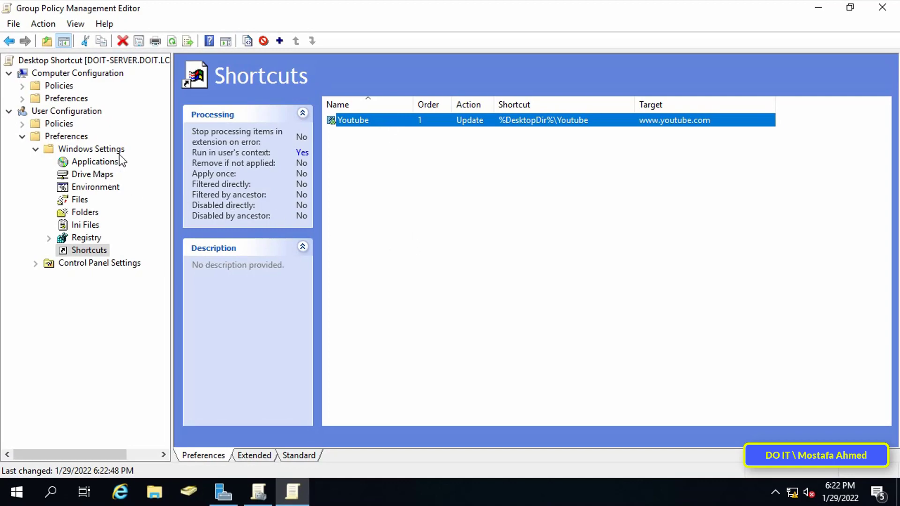
Step: Close the editor and link the Desktop Shortcut GPO to the test OU
{"action": "left_click", "coordinate": [882, 8]}
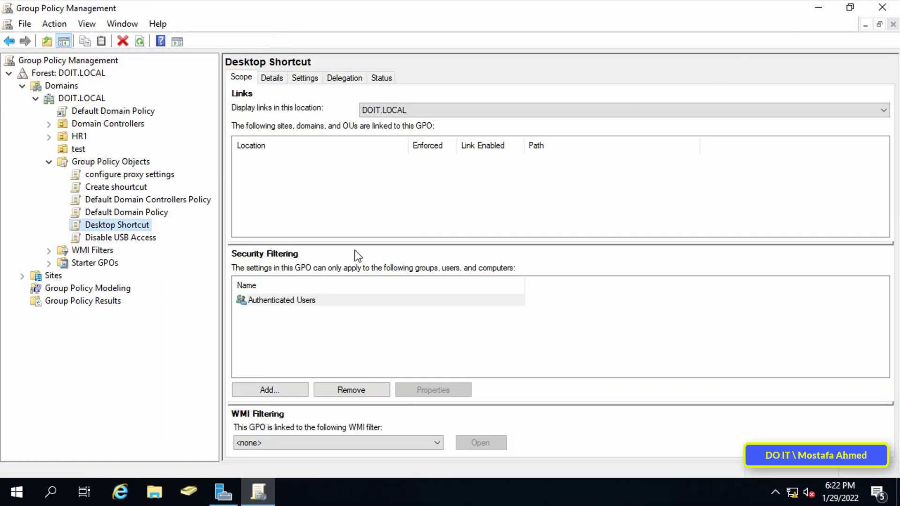
{"action": "left_click", "coordinate": [48, 161]}
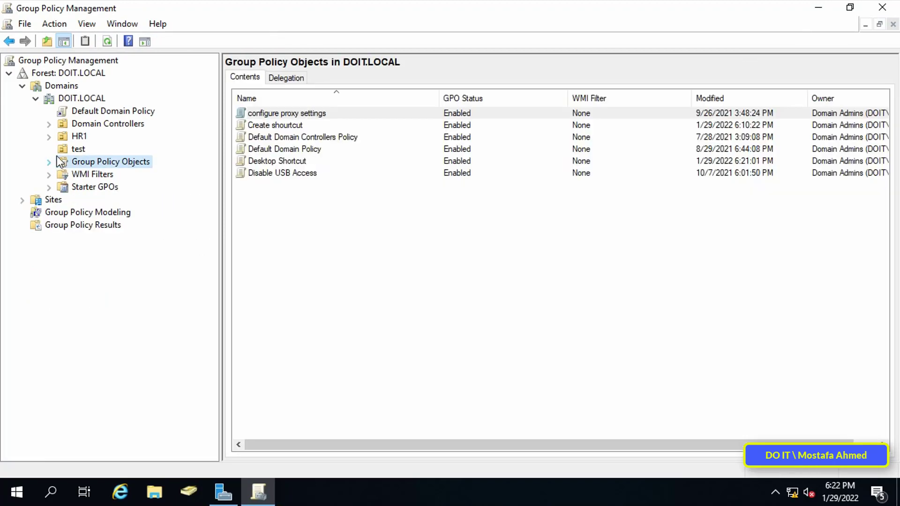
{"action": "left_click", "coordinate": [77, 148]}
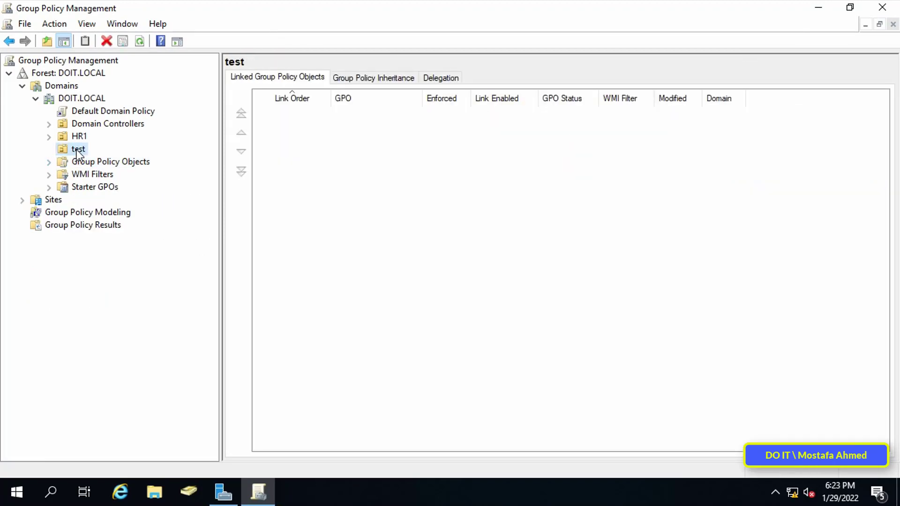
{"action": "right_click", "coordinate": [78, 150]}
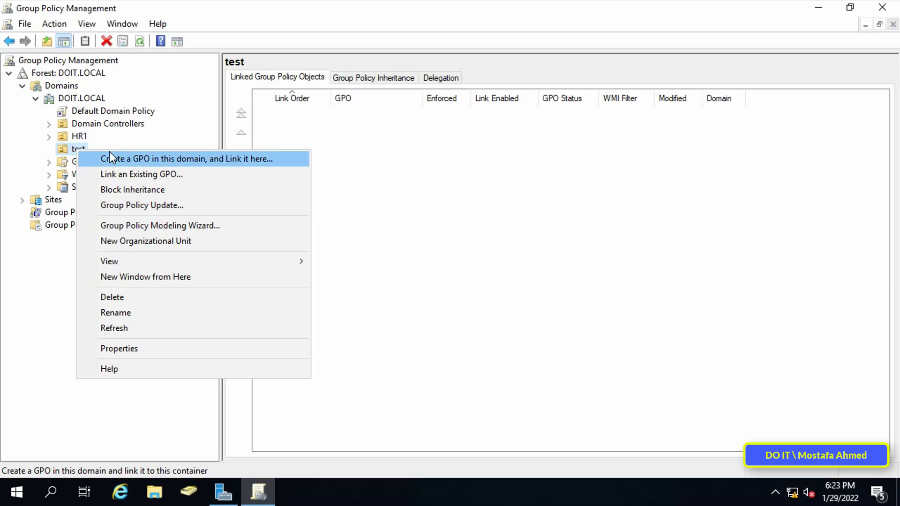
{"action": "left_click", "coordinate": [139, 175]}
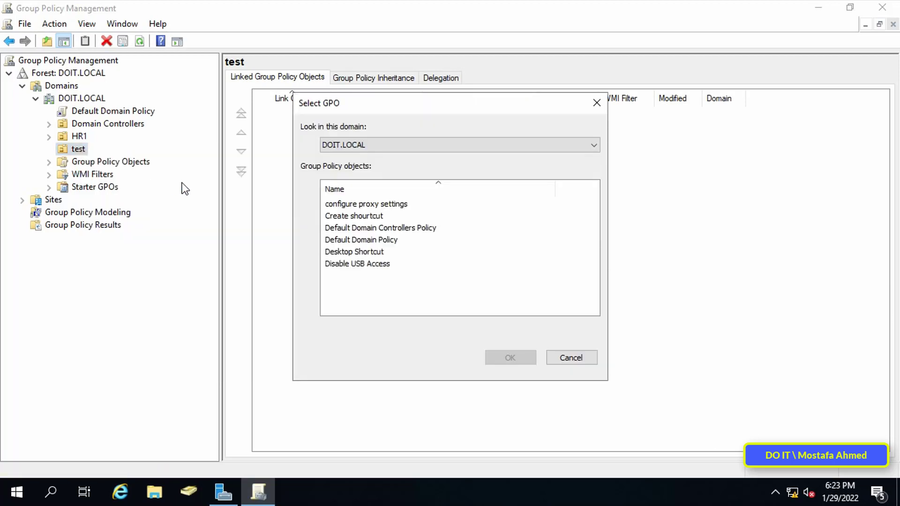
{"action": "left_click", "coordinate": [351, 252]}
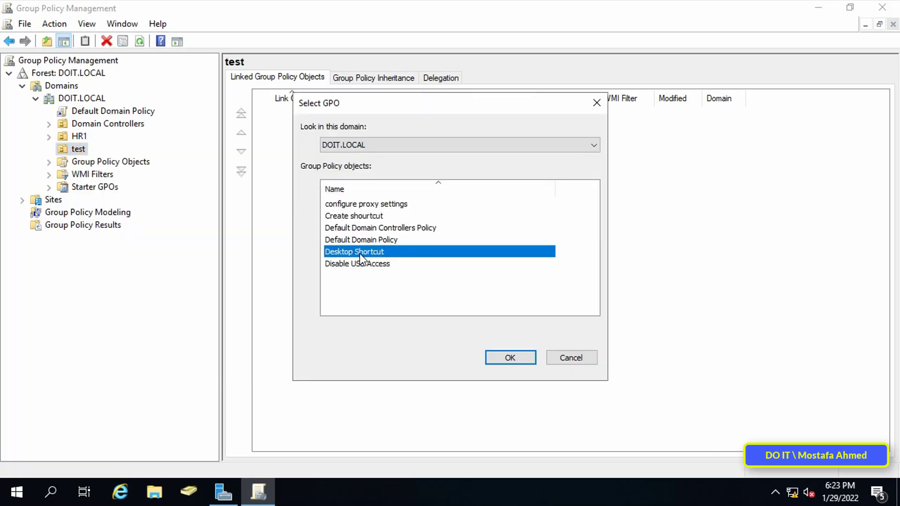
{"action": "left_click", "coordinate": [510, 359]}
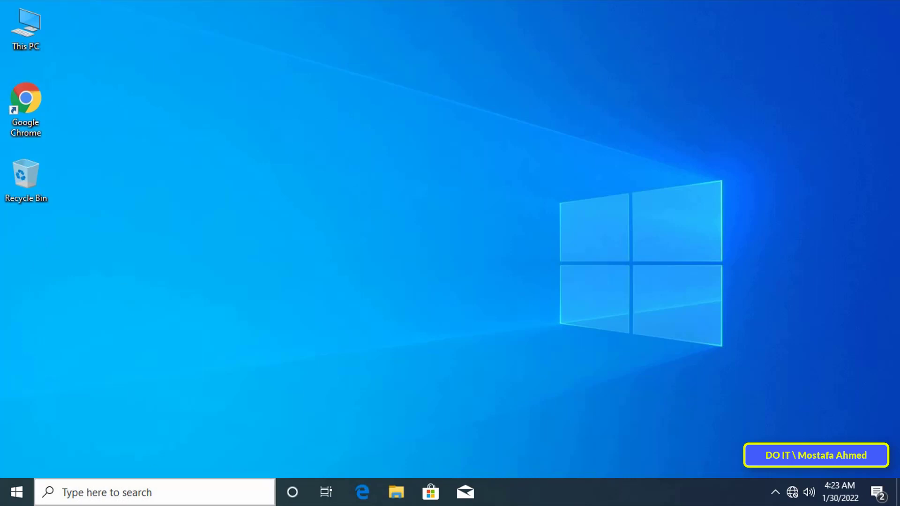
Step: Restart the Windows 10 client from Start > Power so the policy applies
{"action": "left_click", "coordinate": [20, 494]}
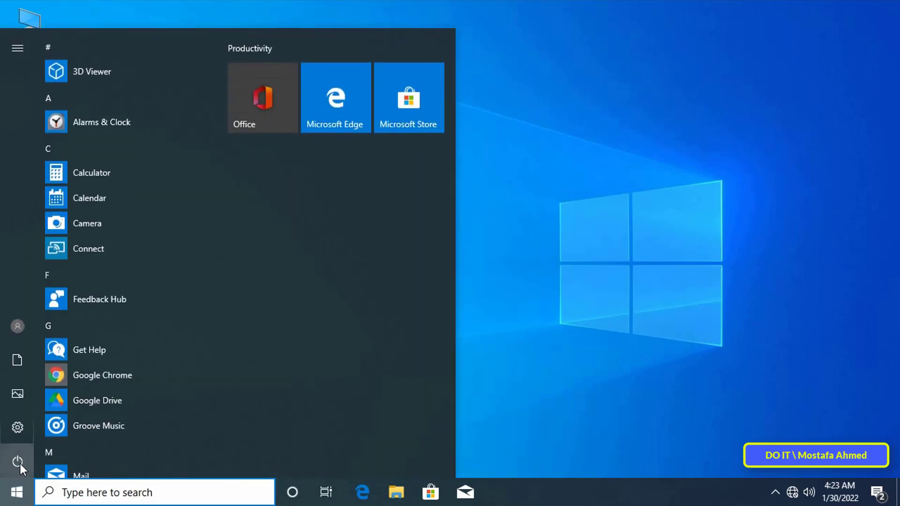
{"action": "left_click", "coordinate": [19, 462]}
{"action": "left_click", "coordinate": [57, 458]}
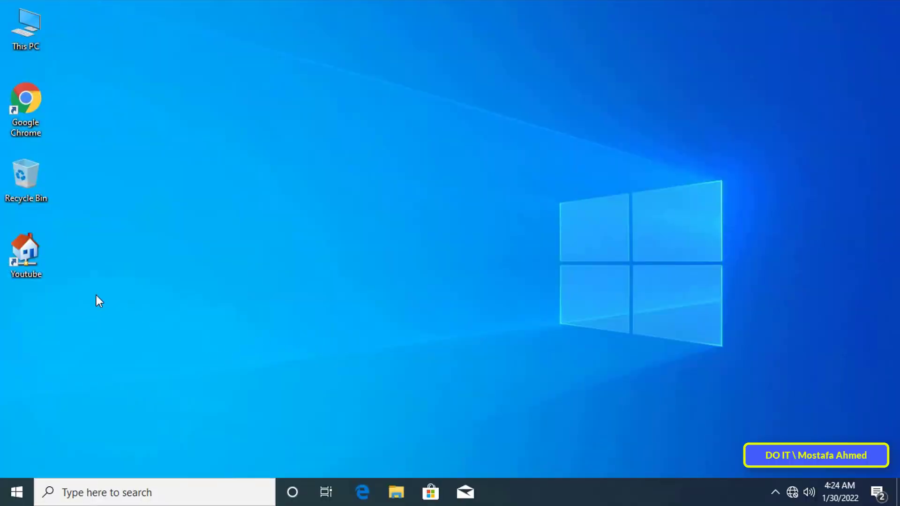
{"action": "right_click", "coordinate": [30, 274]}
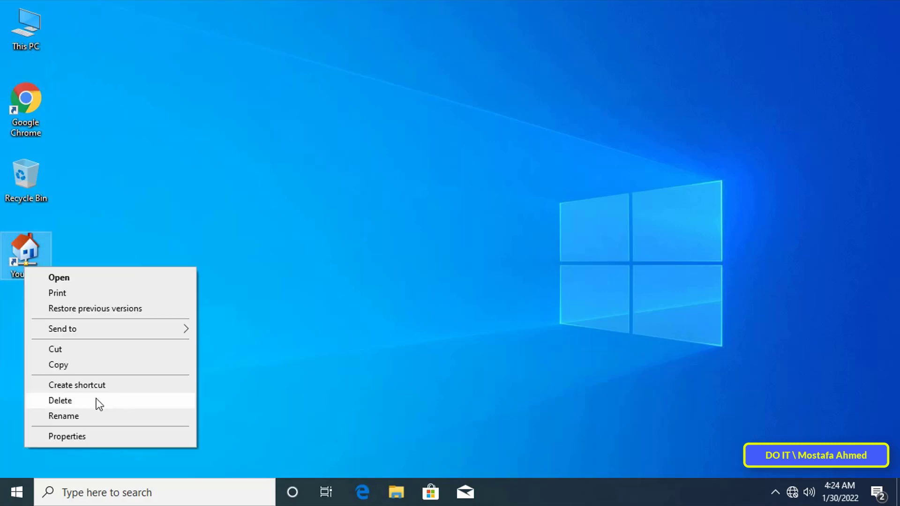
{"action": "left_click", "coordinate": [102, 436]}
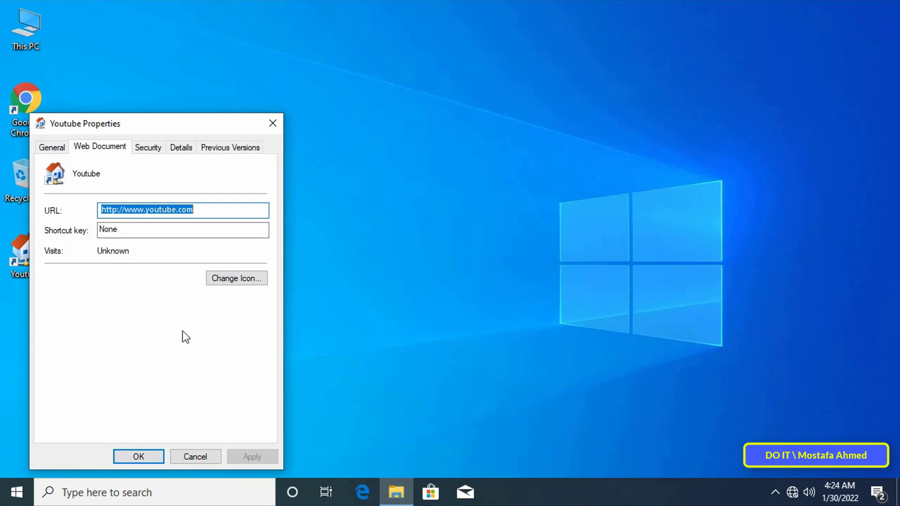
{"action": "left_click", "coordinate": [150, 452]}
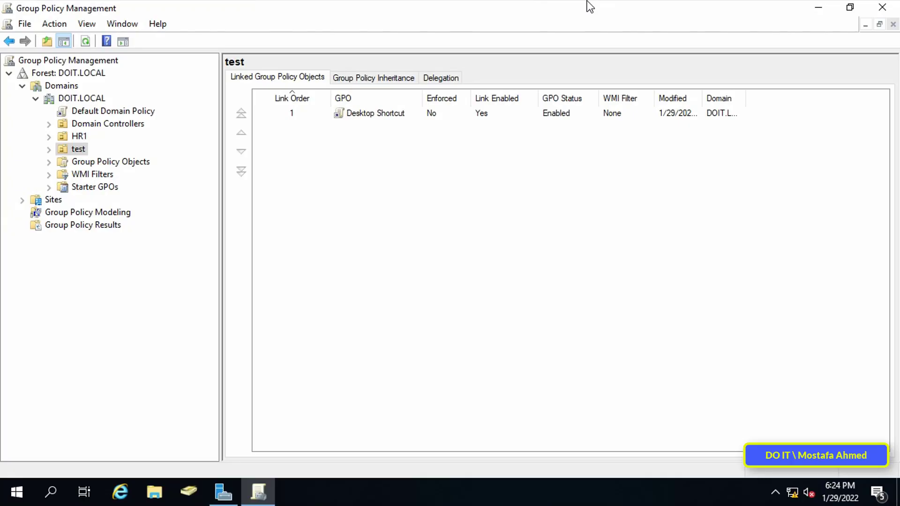
Step: Close Group Policy Management and Server Manager, returning to the server desktop
{"action": "left_click", "coordinate": [882, 7]}
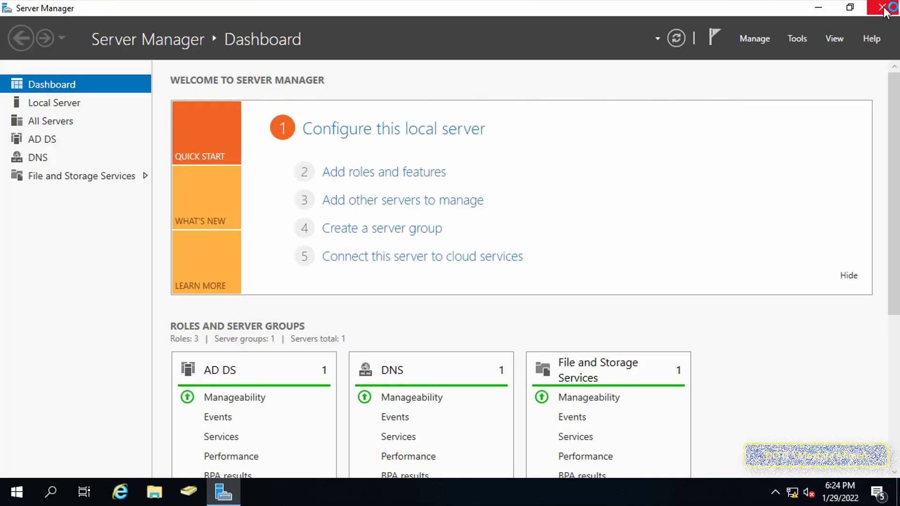
{"action": "left_click", "coordinate": [883, 7]}
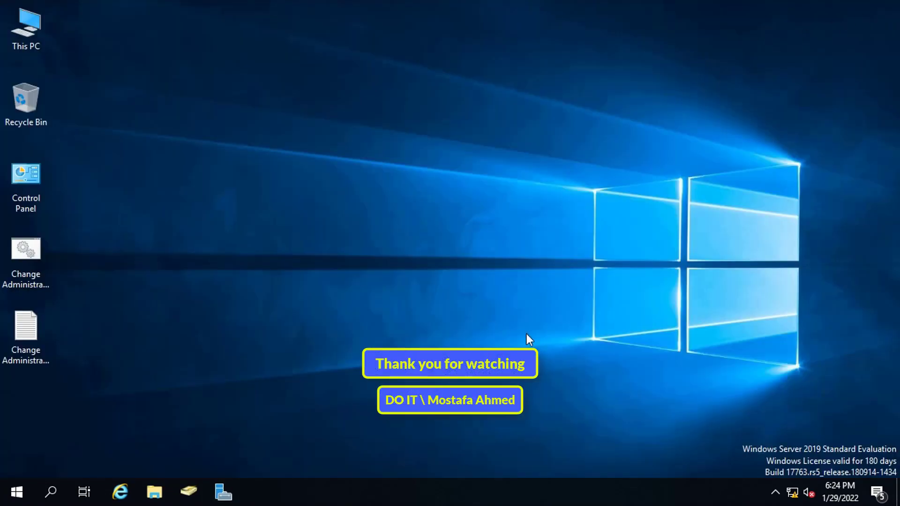